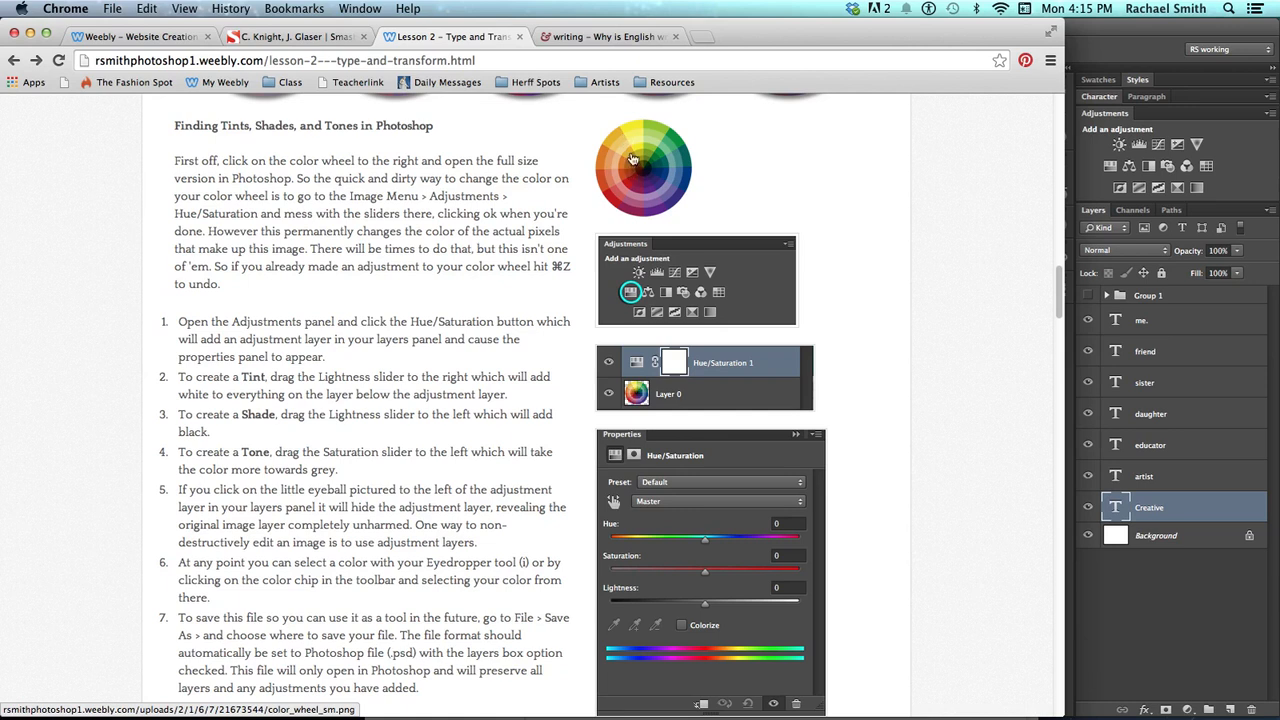
Open the full-size version of the lesson page's color wheel image in Photoshop.
{"action": "left_click", "coordinate": [645, 172]}
{"action": "left_click_drag", "start_coordinate": [87, 294], "coordinate": [1070, 700]}
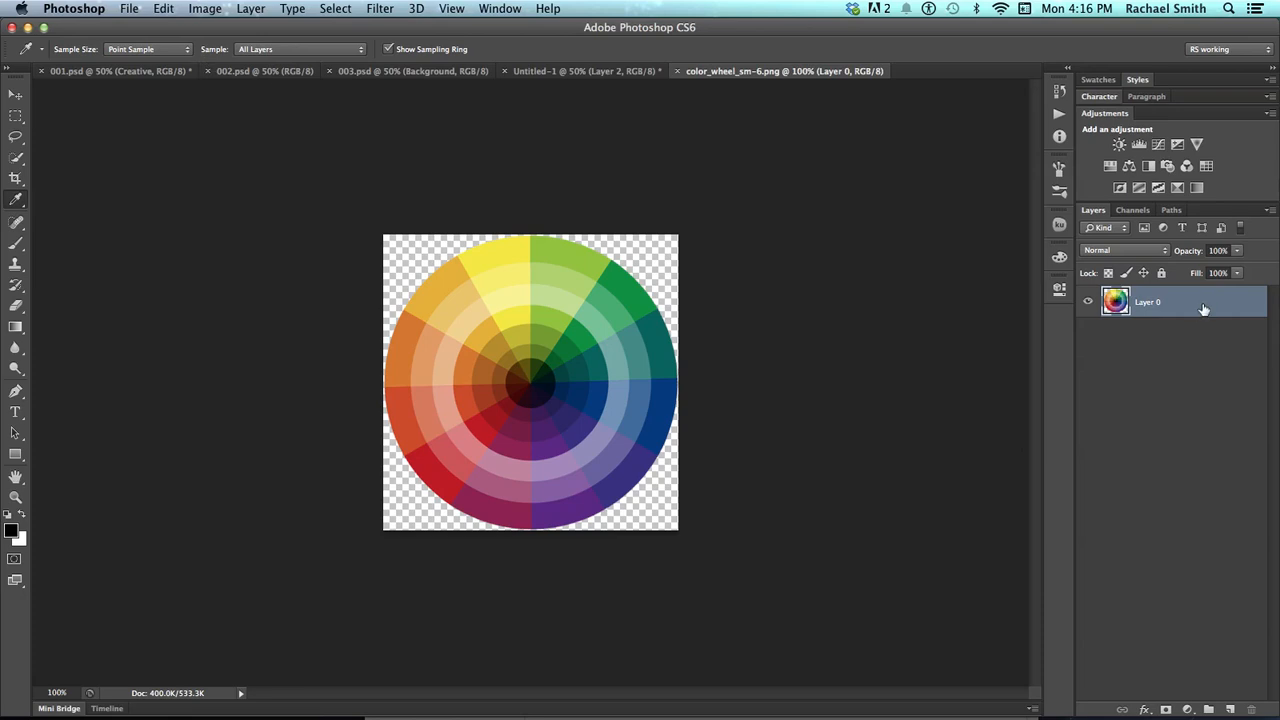
Apply a Hue/Saturation adjustment directly to the color wheel's pixels with Saturation +21 and Lightness +47.
{"action": "left_click", "coordinate": [190, 7]}
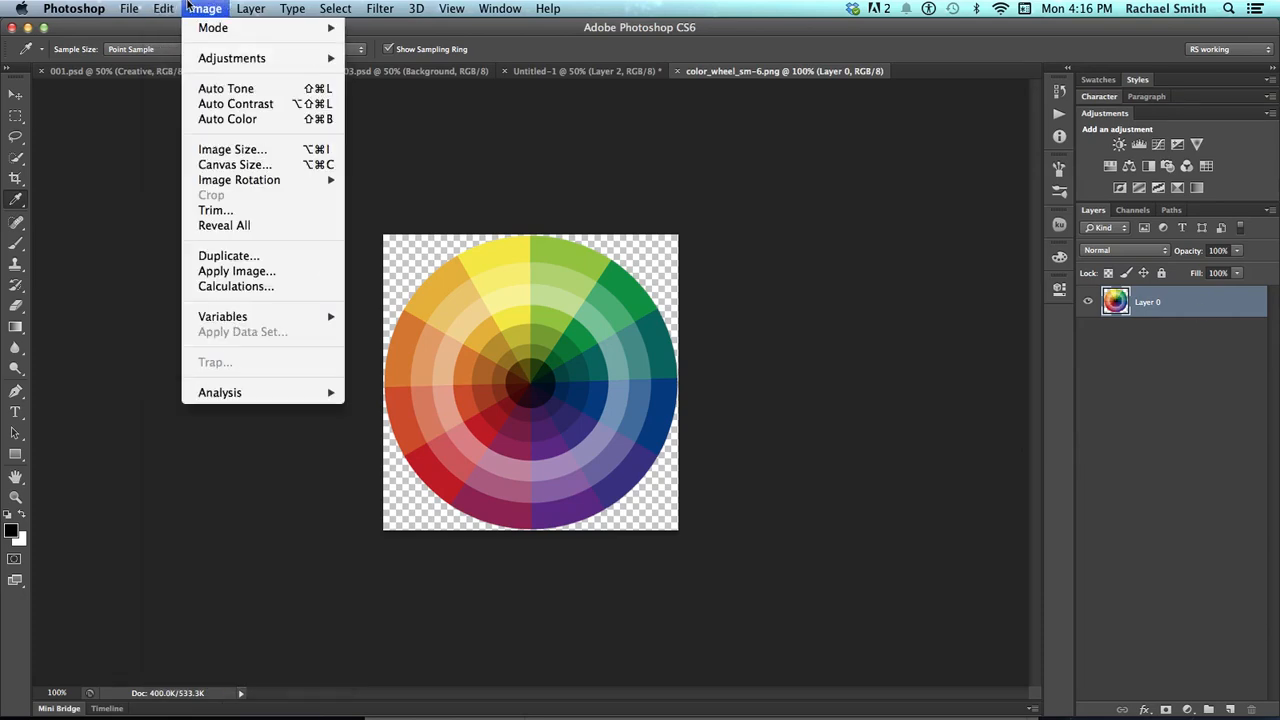
{"action": "mouse_move", "coordinate": [300, 58]}
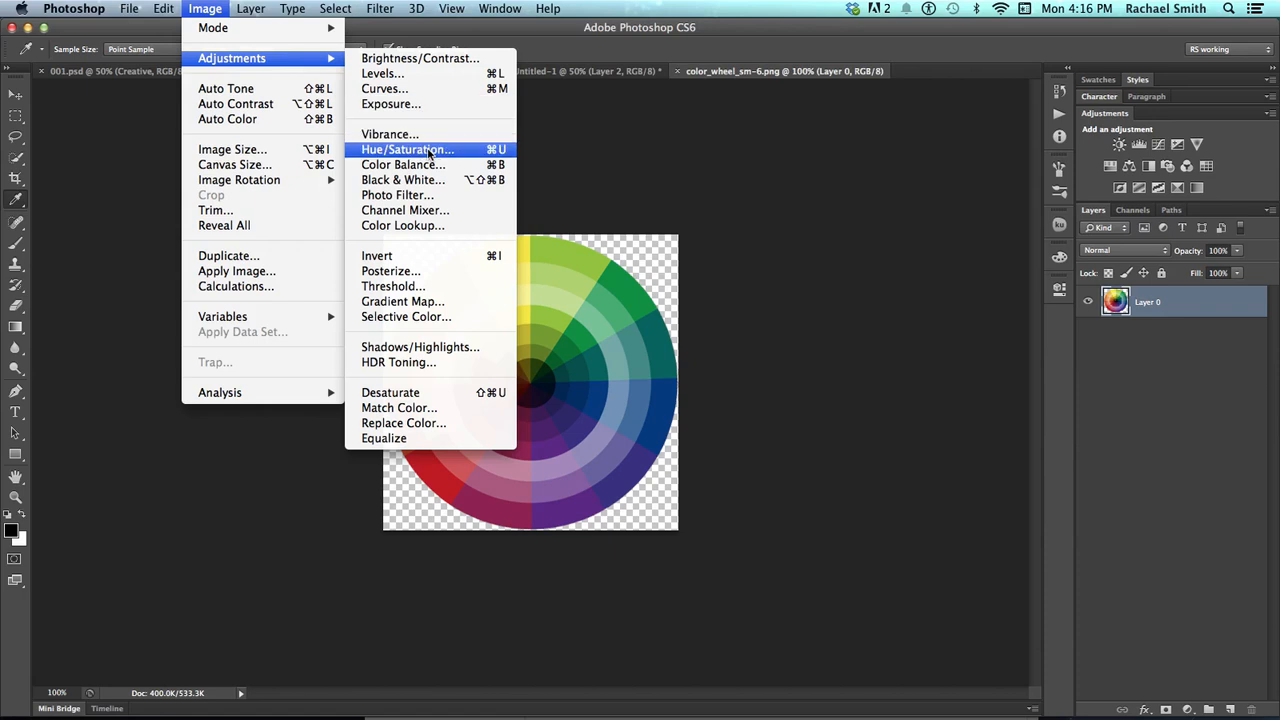
{"action": "left_click", "coordinate": [430, 151]}
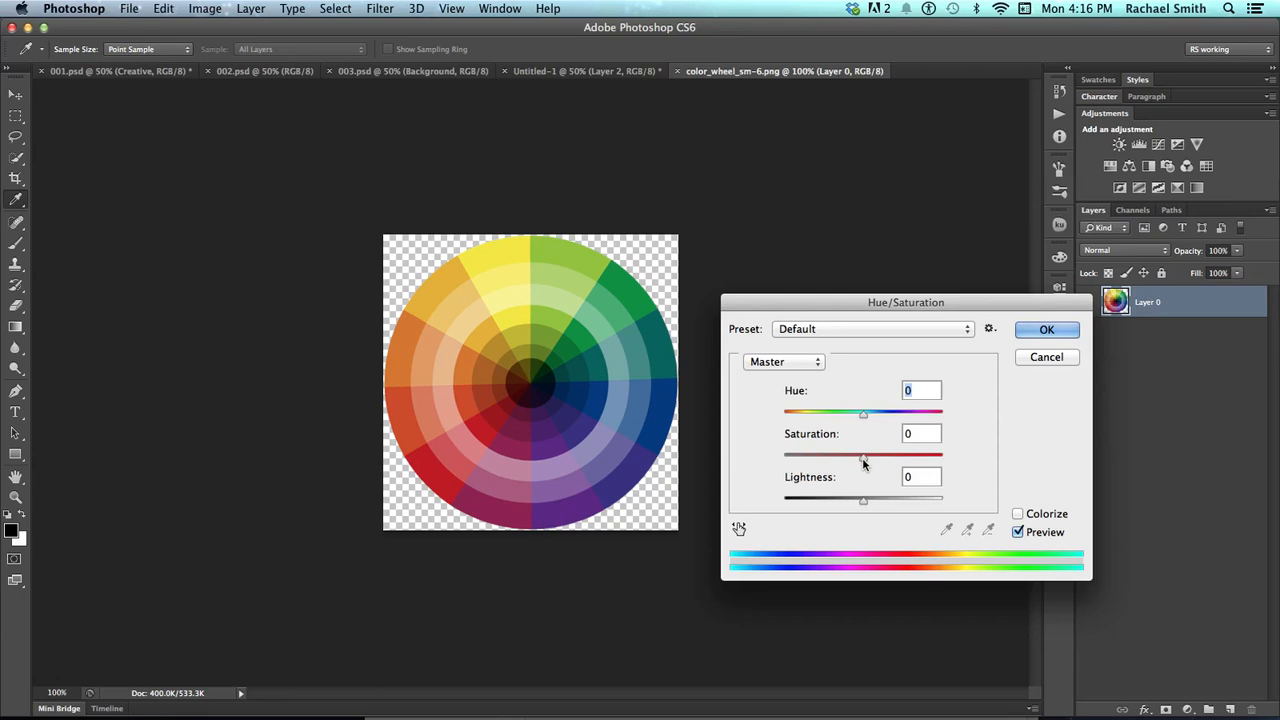
{"action": "mouse_move", "coordinate": [863, 460]}
{"action": "left_mouse_down"}
{"action": "mouse_move", "coordinate": [769, 456]}
{"action": "mouse_move", "coordinate": [849, 459]}
{"action": "mouse_move", "coordinate": [838, 460]}
{"action": "left_mouse_up"}
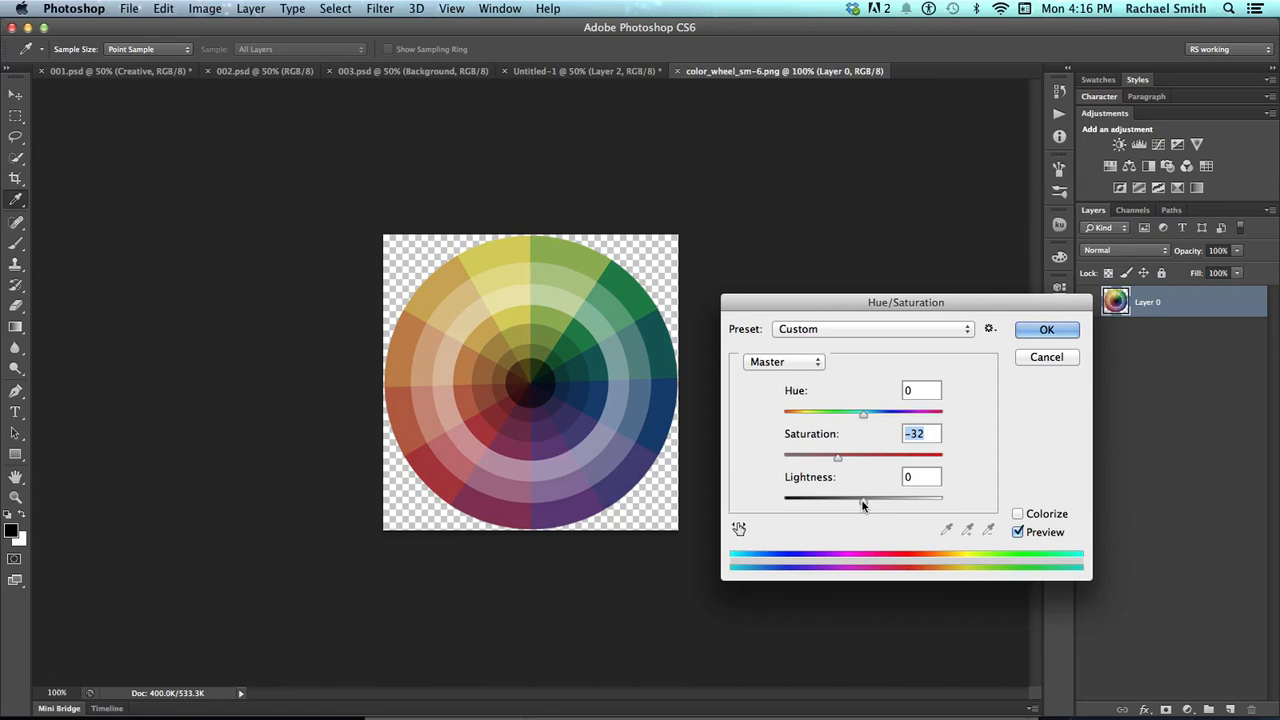
{"action": "left_click_drag", "start_coordinate": [863, 505], "coordinate": [894, 509]}
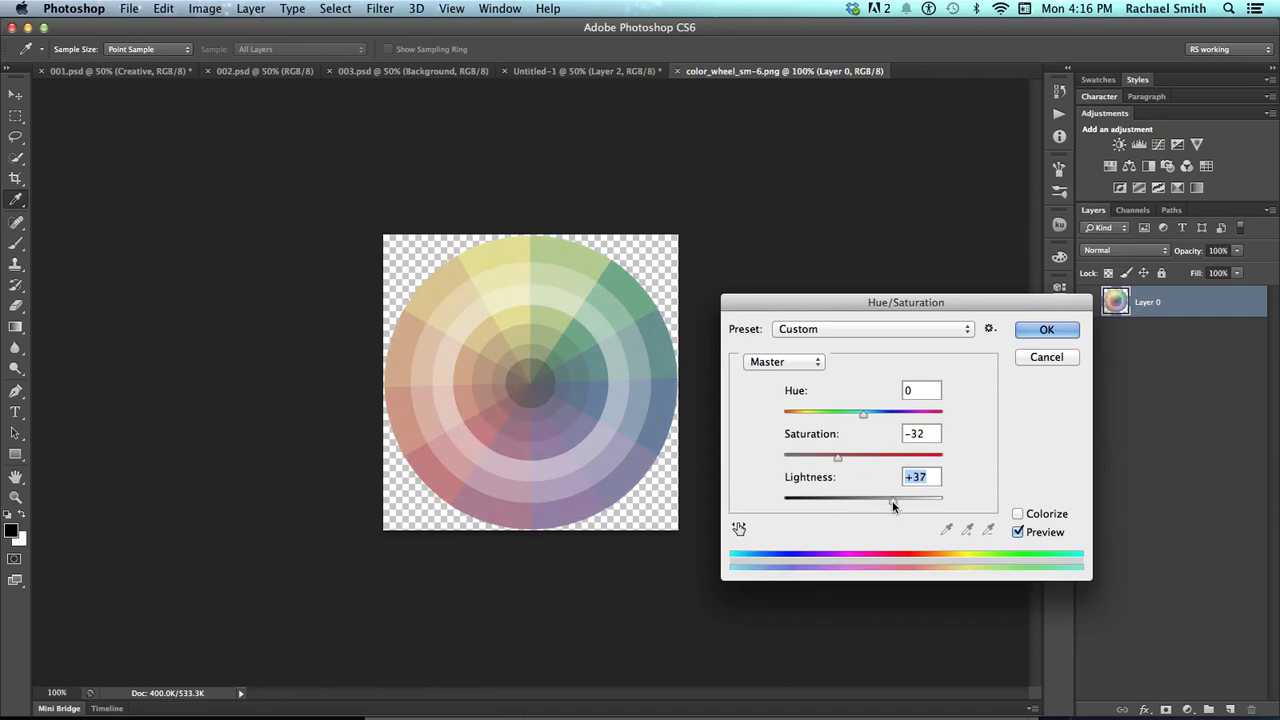
{"action": "left_click_drag", "start_coordinate": [838, 458], "coordinate": [821, 459]}
{"action": "left_click_drag", "start_coordinate": [894, 501], "coordinate": [900, 504]}
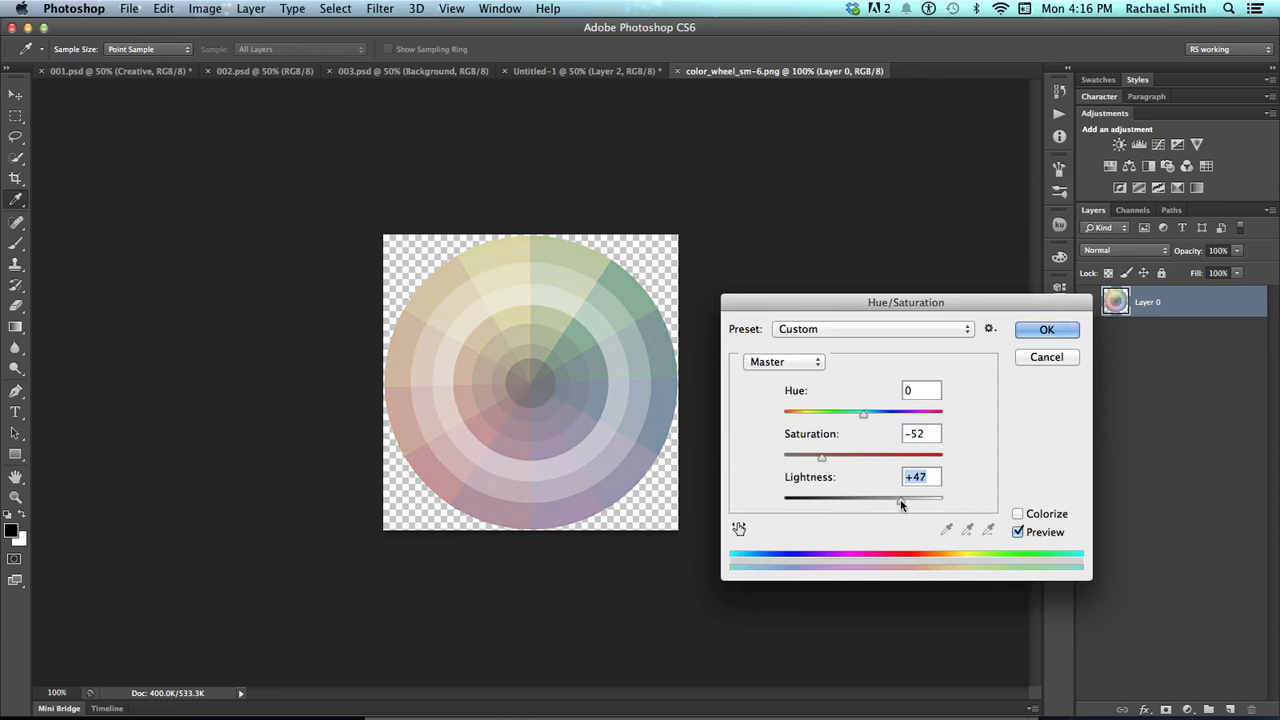
{"action": "left_click_drag", "start_coordinate": [822, 458], "coordinate": [877, 476]}
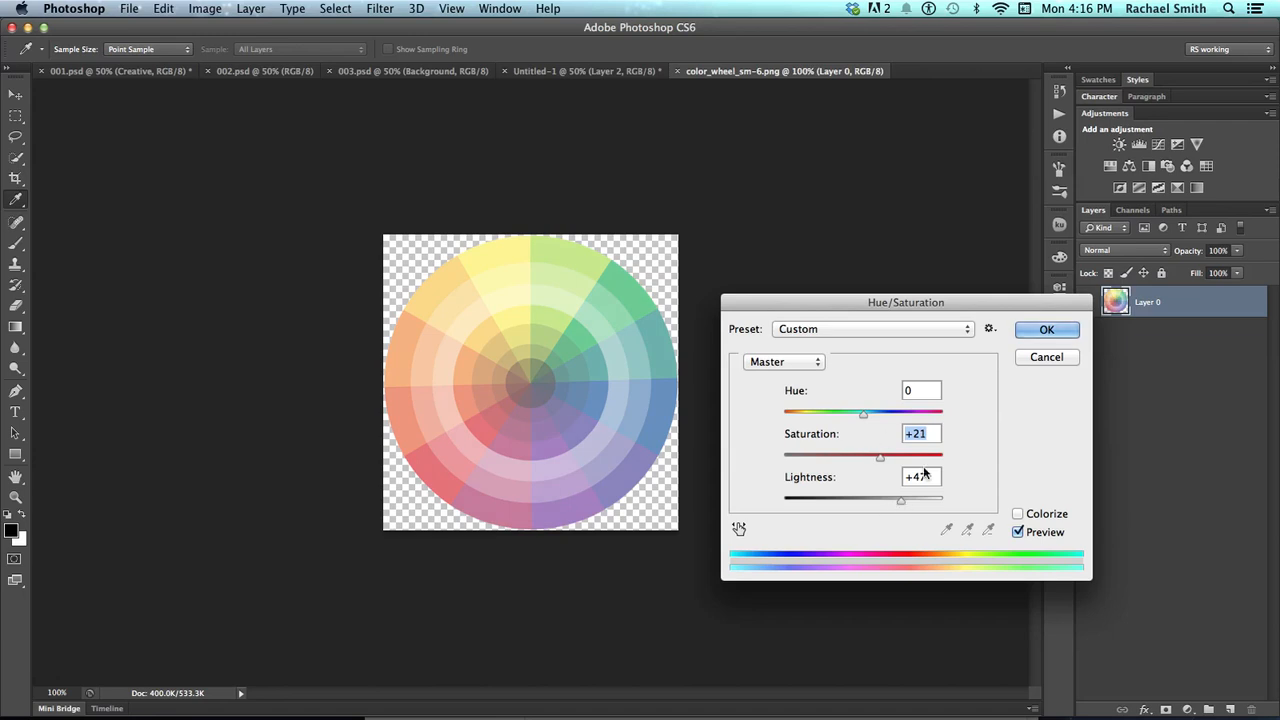
{"action": "left_click", "coordinate": [1050, 337]}
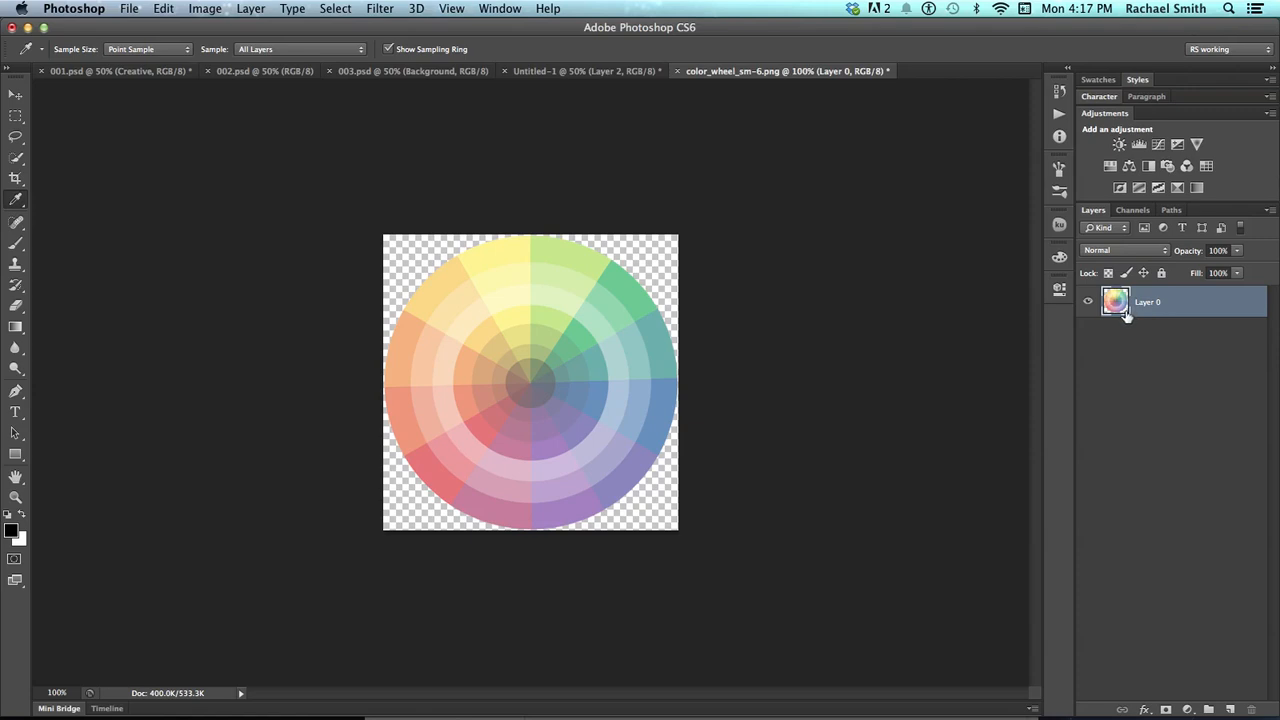
Revert the color wheel to its original opened state using the document history.
{"action": "left_click", "coordinate": [1057, 91]}
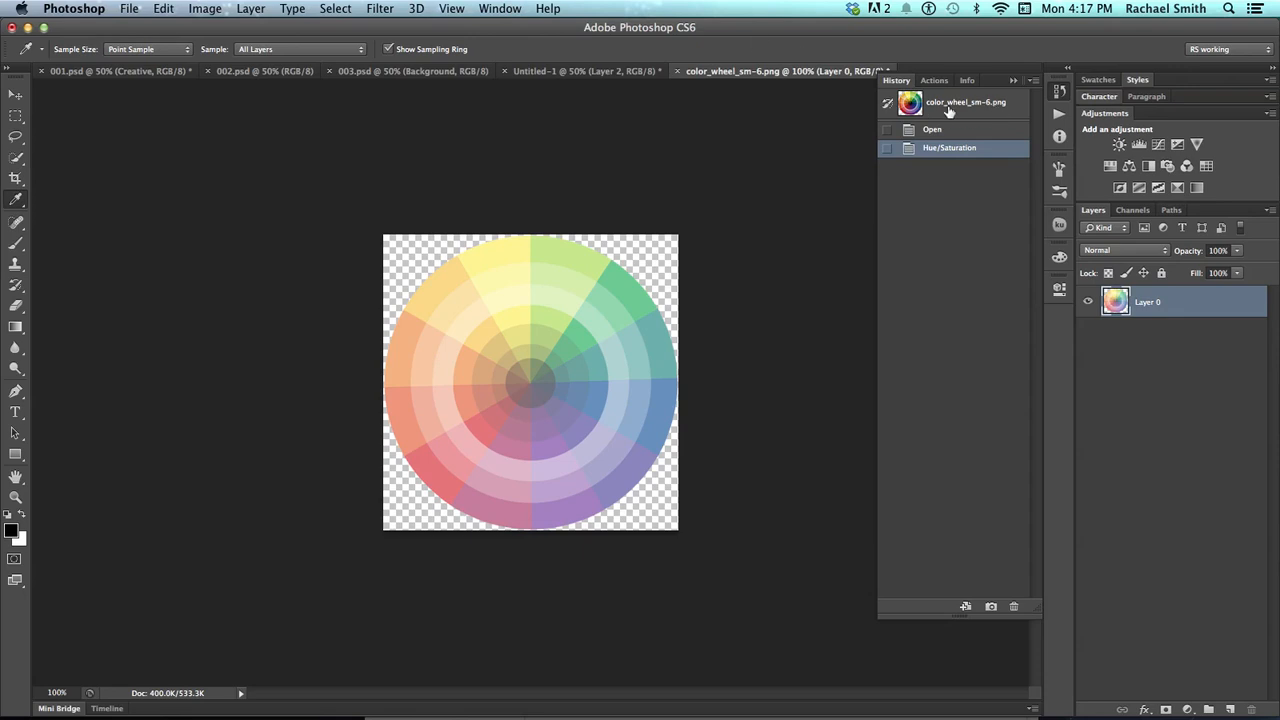
{"action": "left_click", "coordinate": [918, 106]}
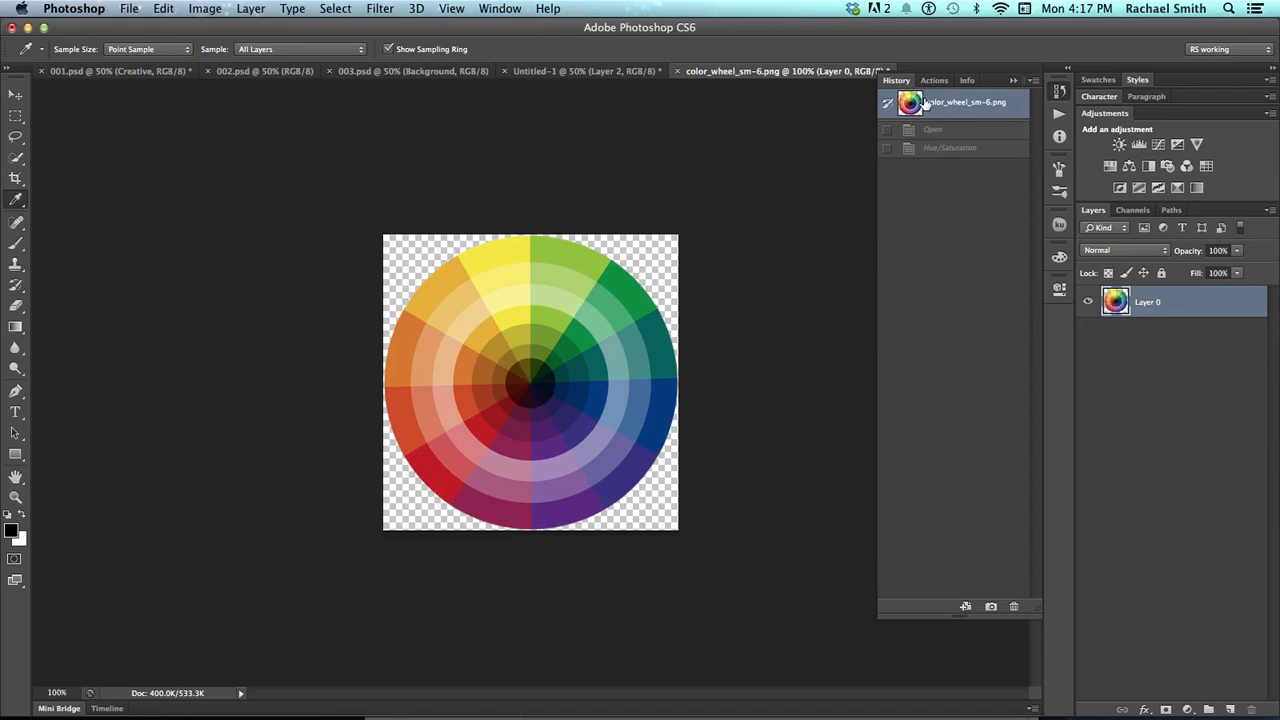
{"action": "left_click", "coordinate": [1059, 93]}
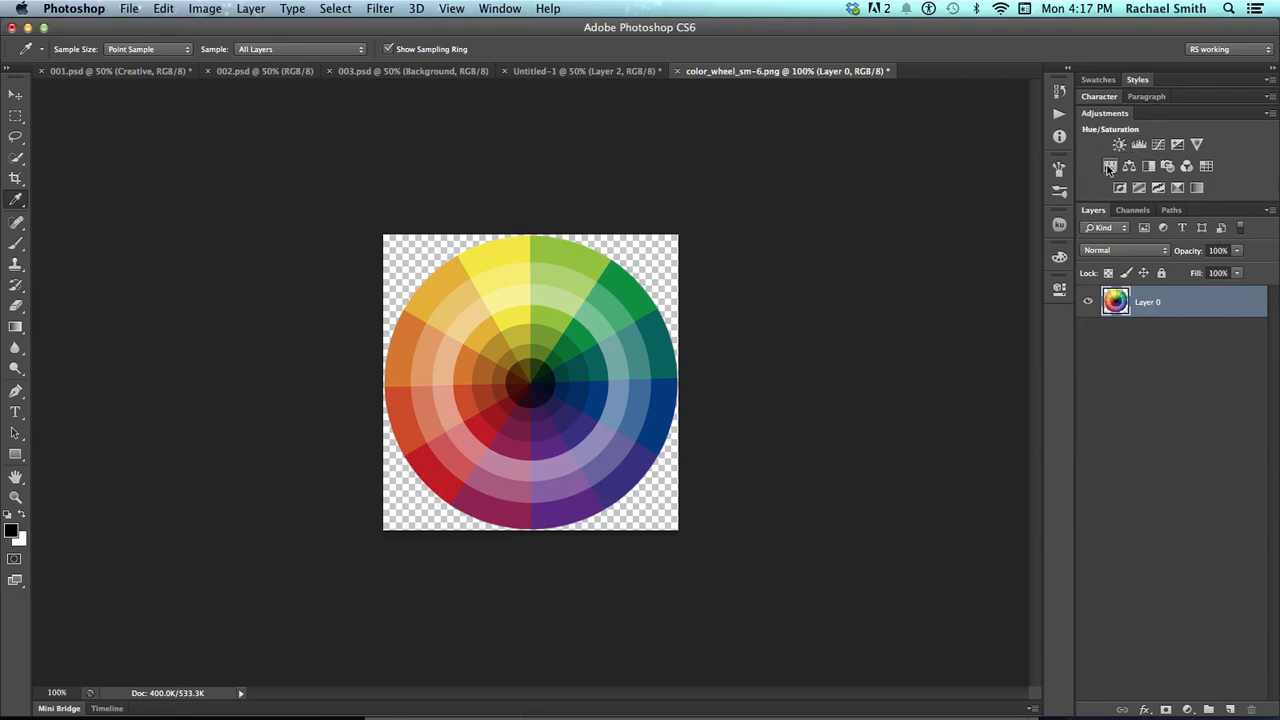
Add a Hue/Saturation adjustment layer above the color wheel with Saturation +25 and Lightness +52.
{"action": "left_click", "coordinate": [1108, 167]}
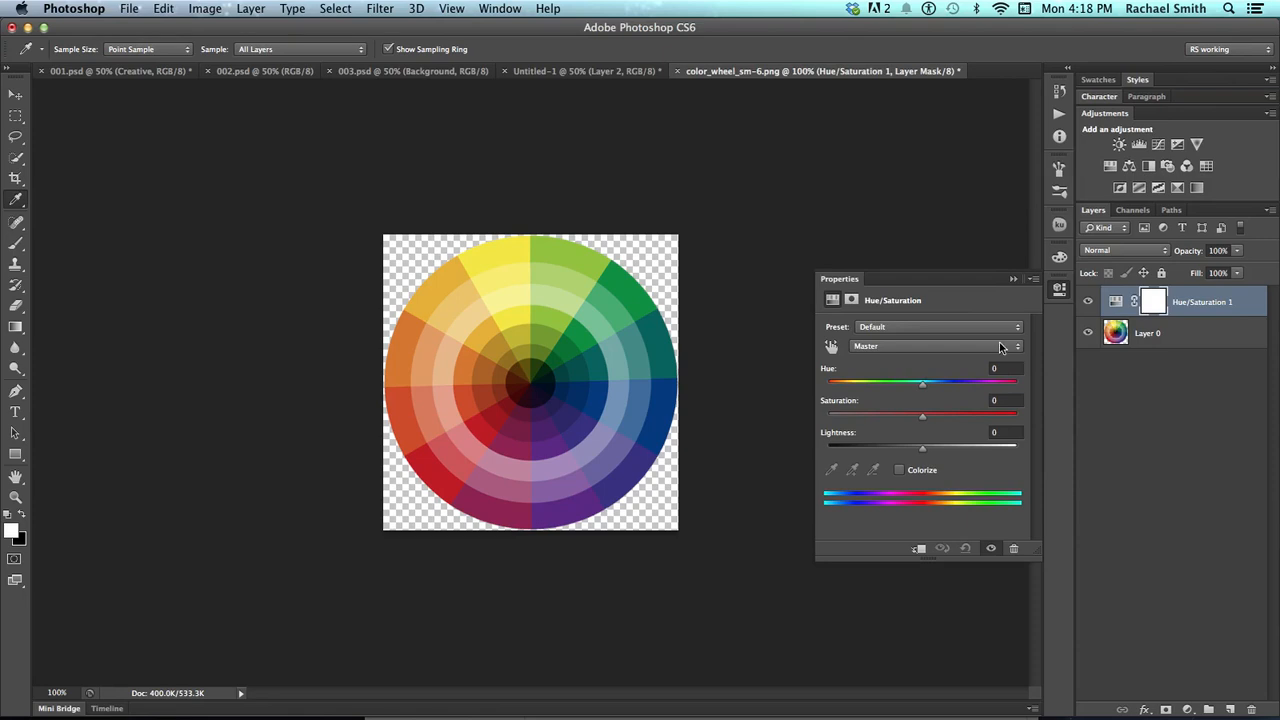
{"action": "left_click_drag", "start_coordinate": [920, 420], "coordinate": [972, 450]}
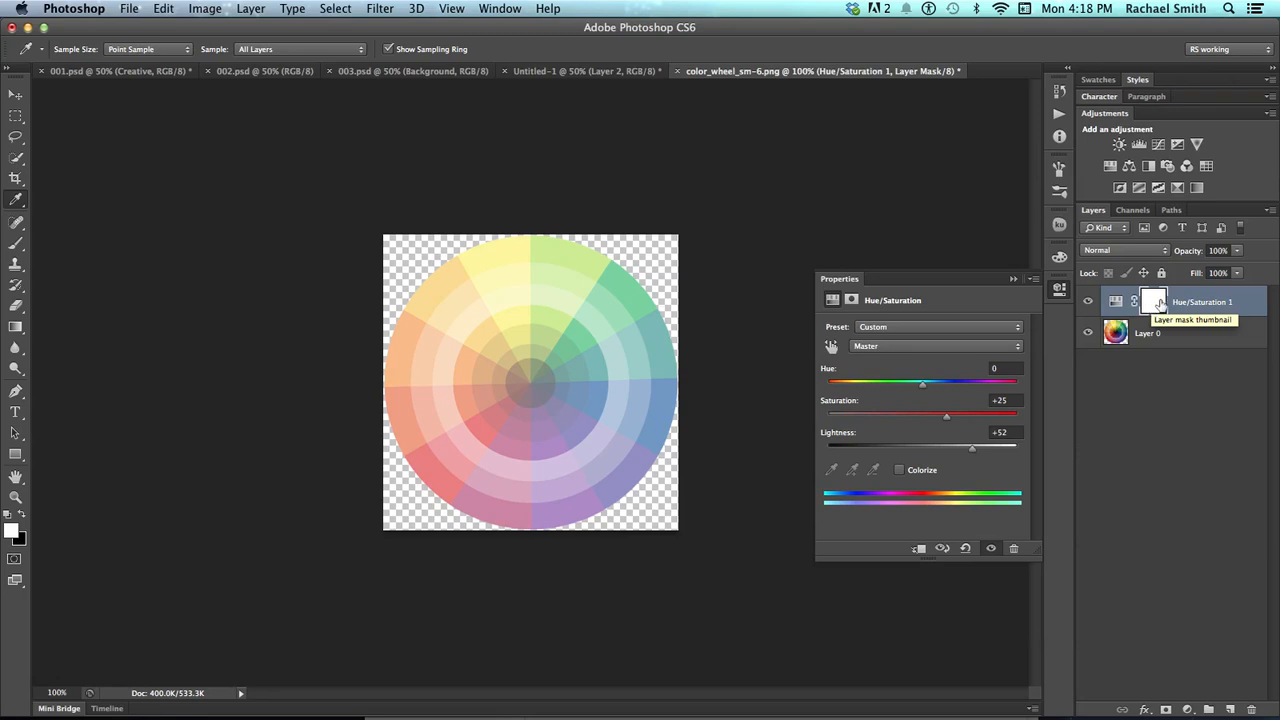
Target the adjustment itself instead of its layer mask and sample the wheel's light blue as the foreground color with the Eyedropper.
{"action": "left_click", "coordinate": [440, 300]}
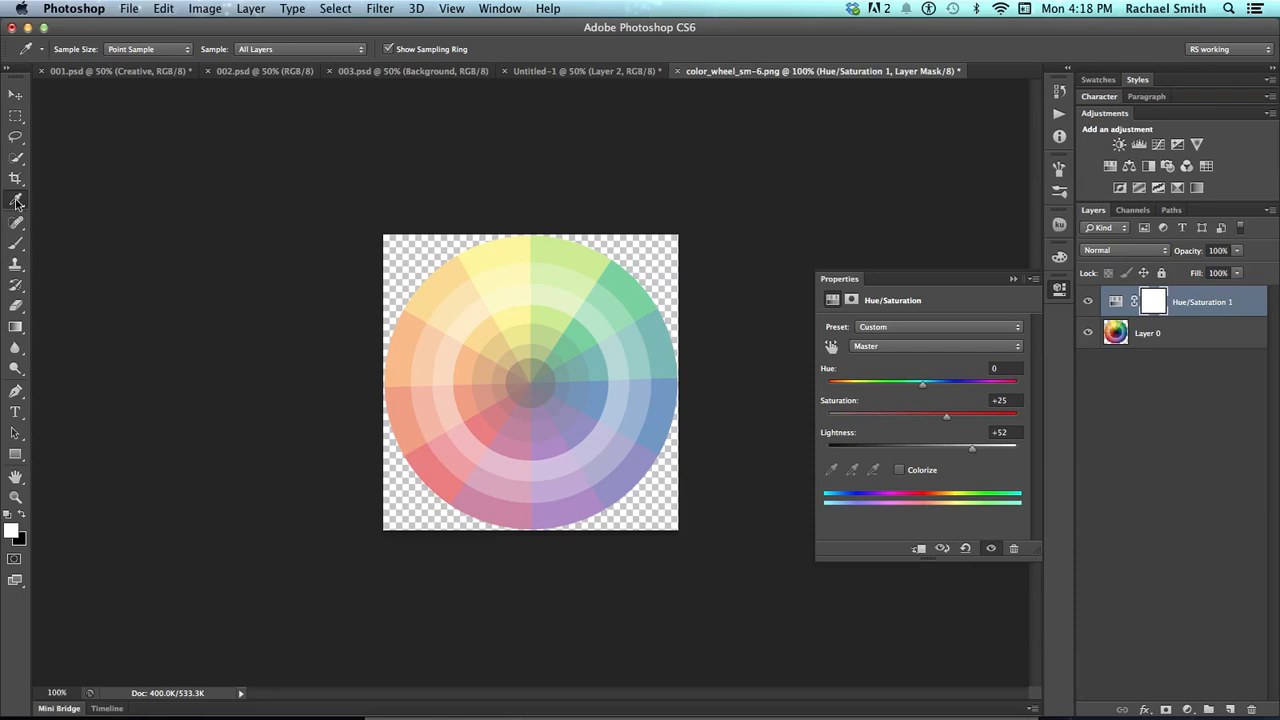
{"action": "left_click_drag", "start_coordinate": [469, 317], "coordinate": [502, 343]}
{"action": "left_click", "coordinate": [1117, 304]}
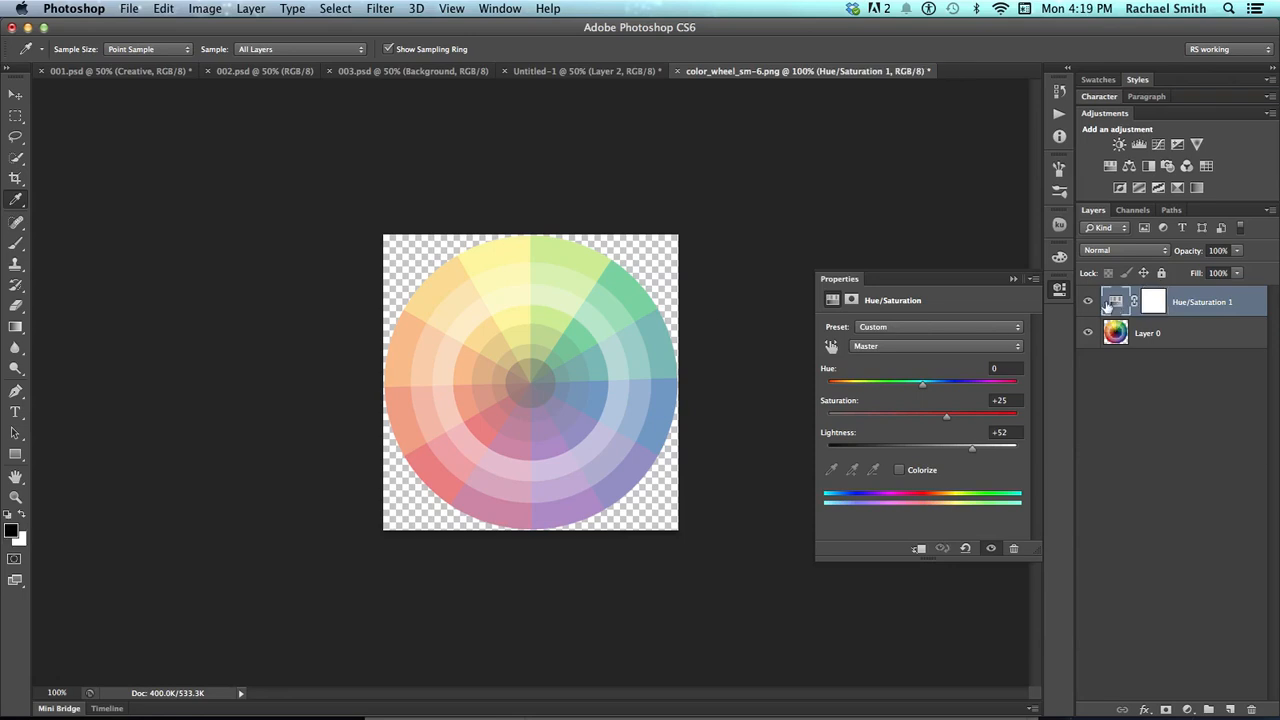
{"action": "left_click_drag", "start_coordinate": [532, 346], "coordinate": [597, 395]}
{"action": "left_click", "coordinate": [595, 393]}
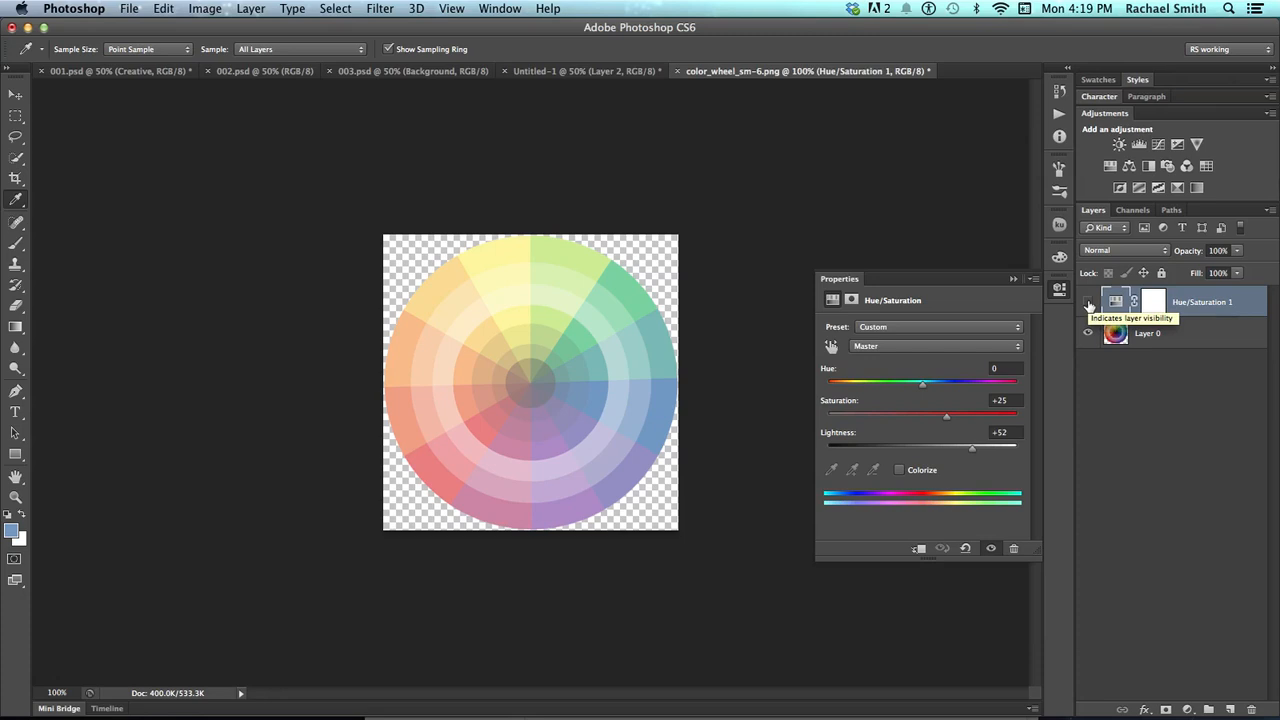
Toggle the Hue/Saturation adjustment layer's visibility off and back on to compare with the original color wheel.
{"action": "left_click", "coordinate": [1089, 303]}
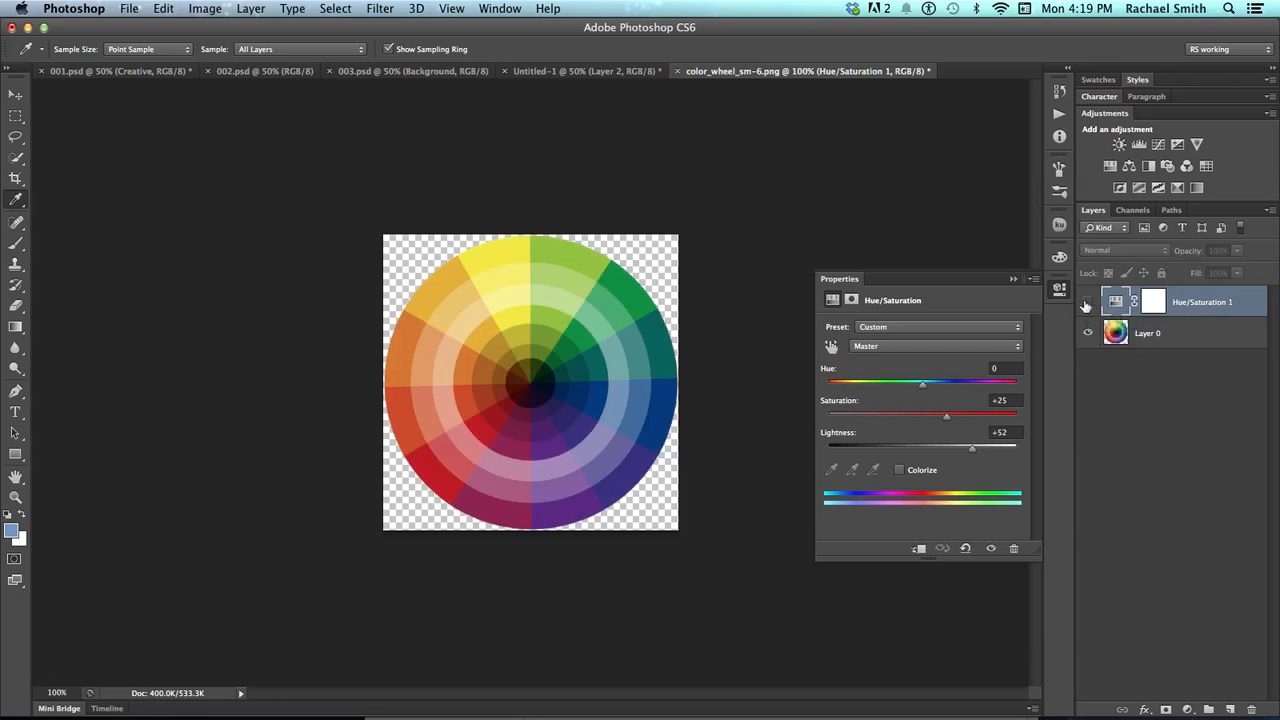
{"action": "left_click", "coordinate": [1088, 303]}
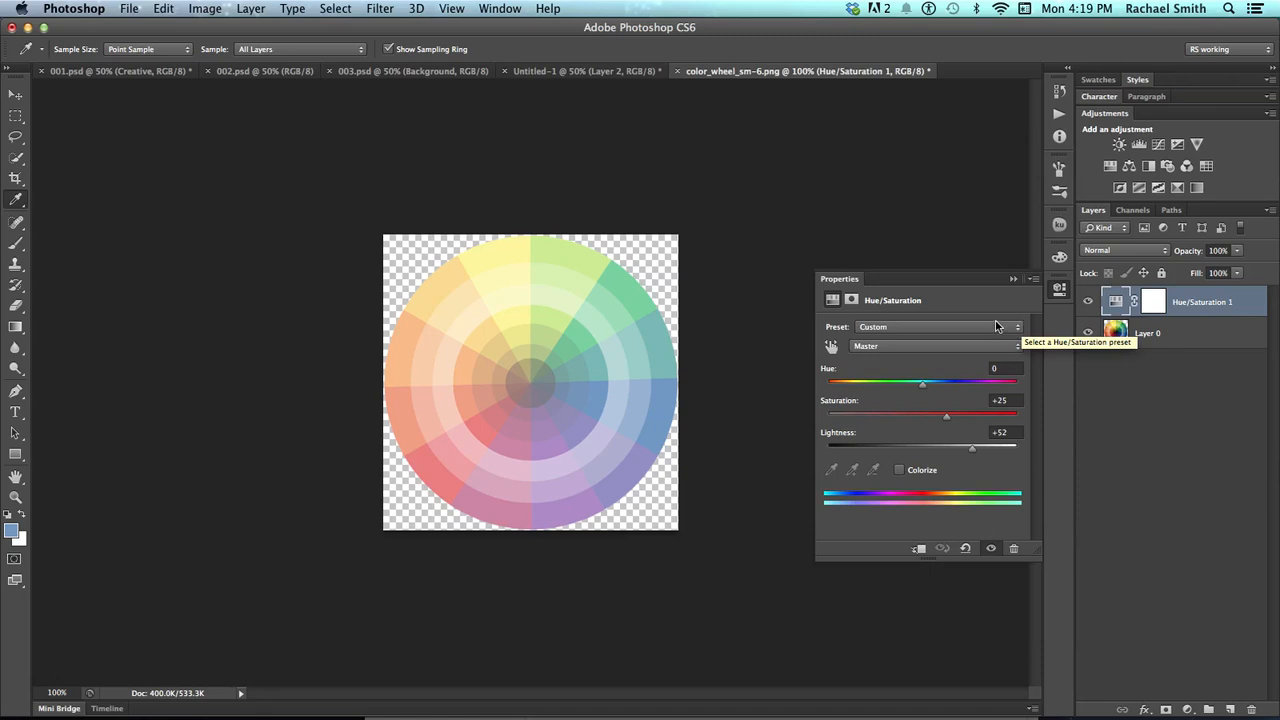
Save a layered Photoshop copy of the file as Color Wheel Adjustable.psd with Maximize Compatibility enabled.
{"action": "left_click", "coordinate": [122, 7]}
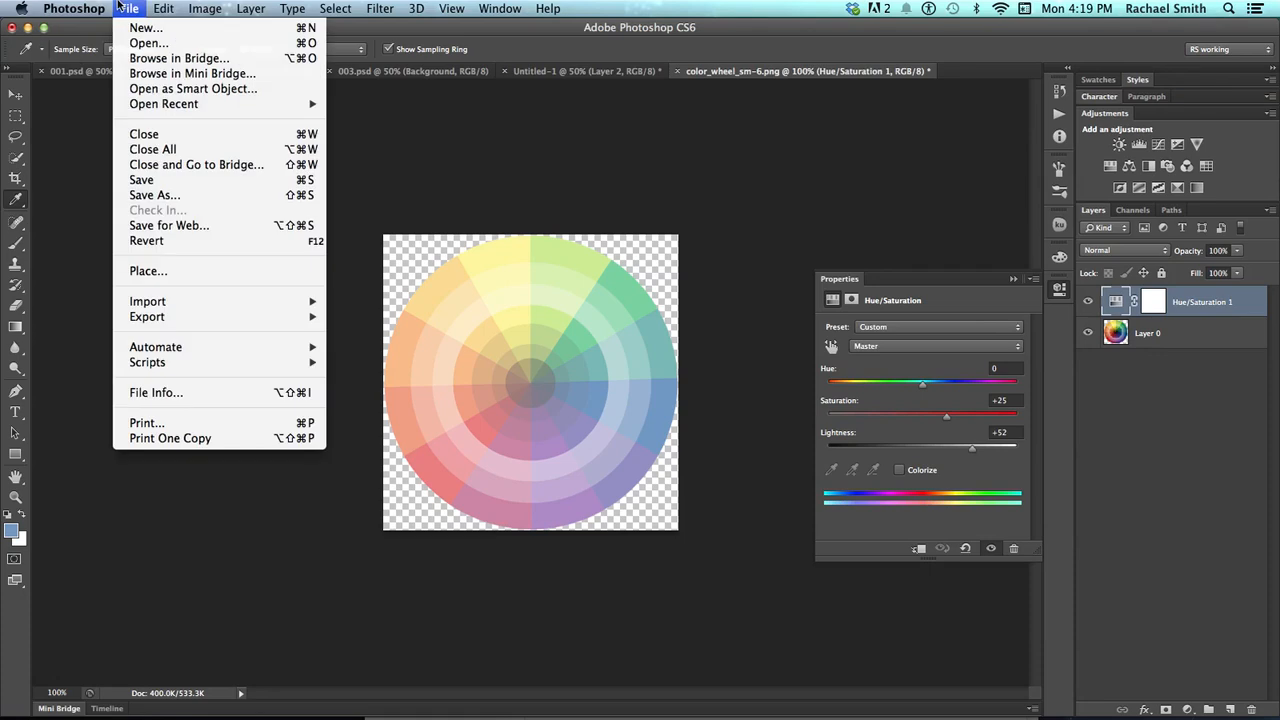
{"action": "left_click", "coordinate": [155, 195]}
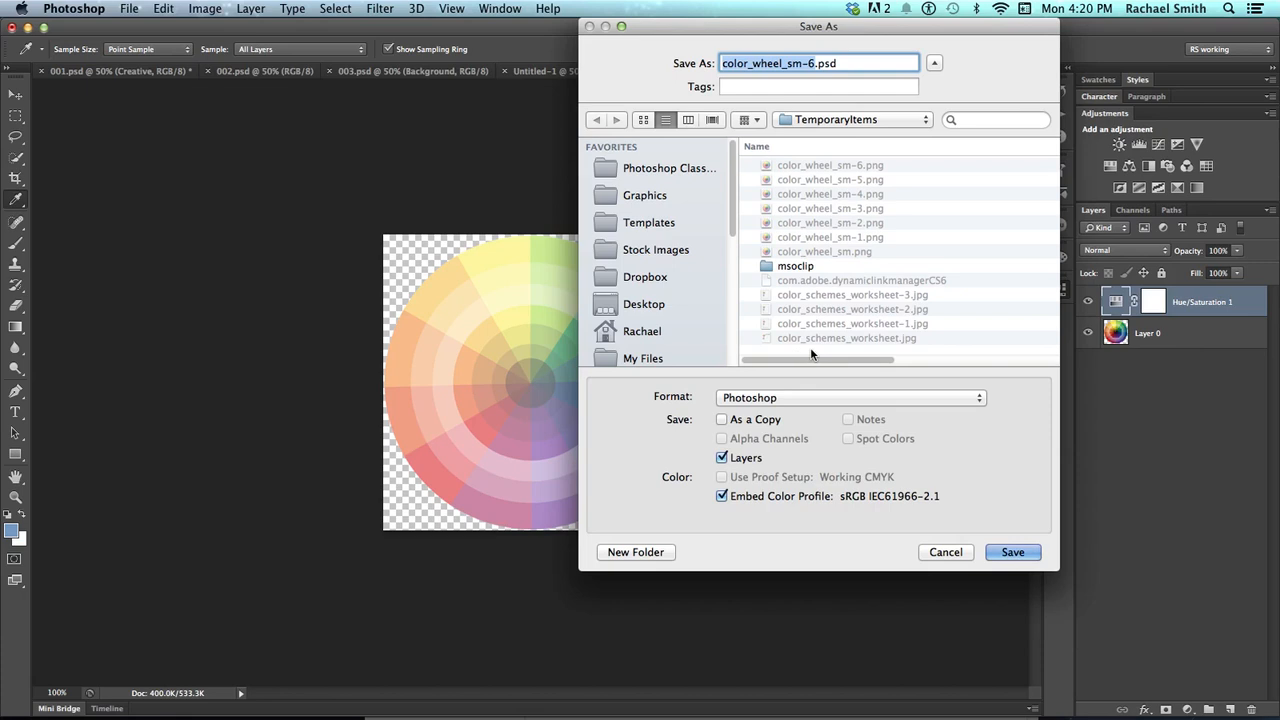
{"action": "type", "text": "Color Wheel"}
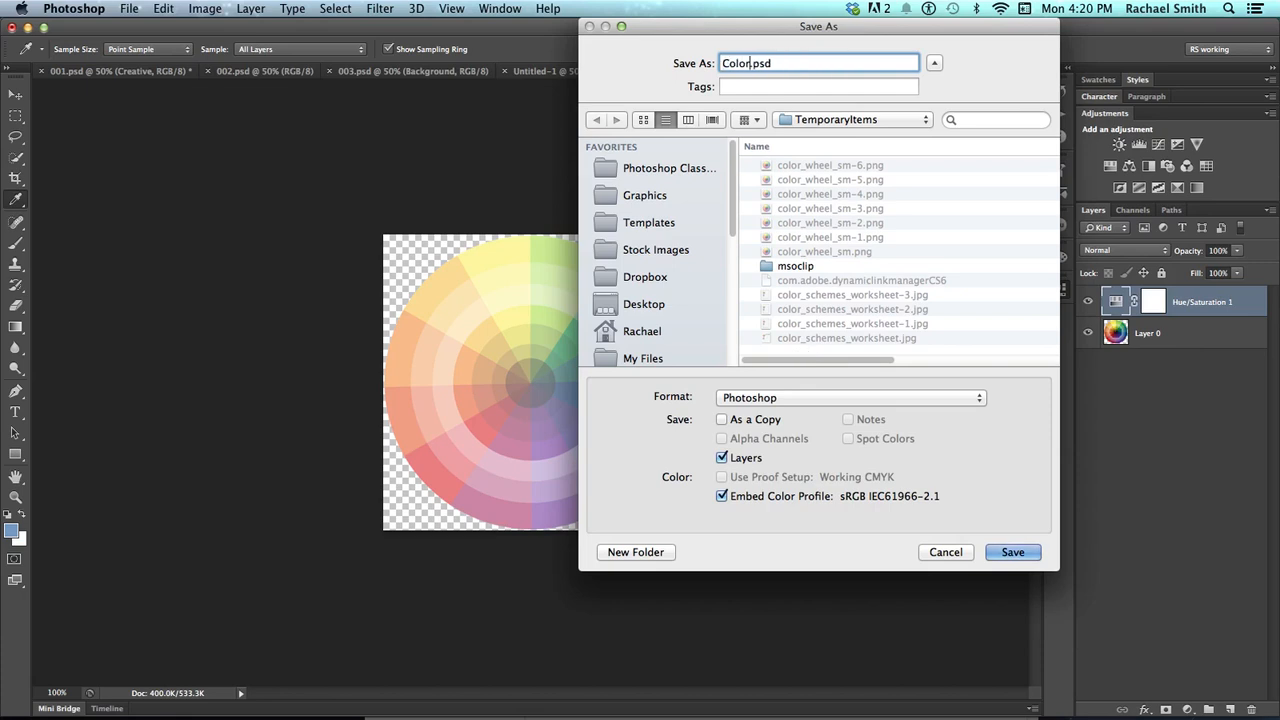
{"action": "type", "text": " Adjustable"}
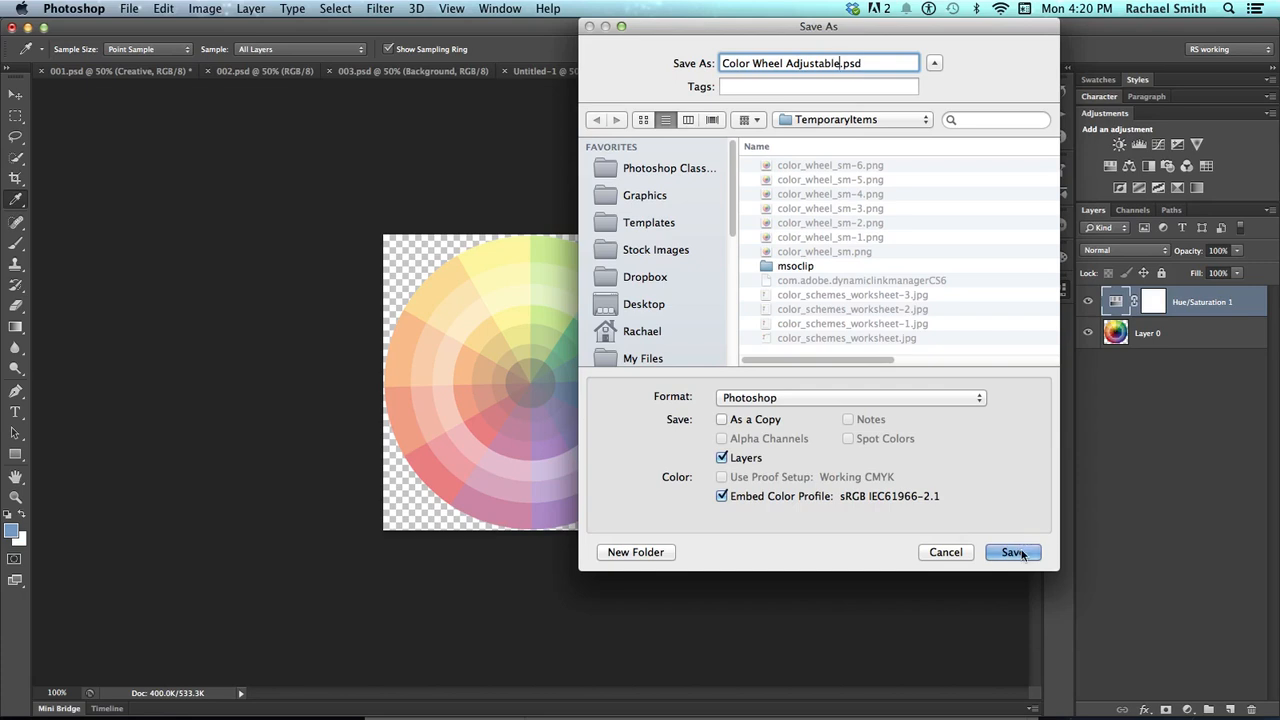
{"action": "key", "text": "Return"}
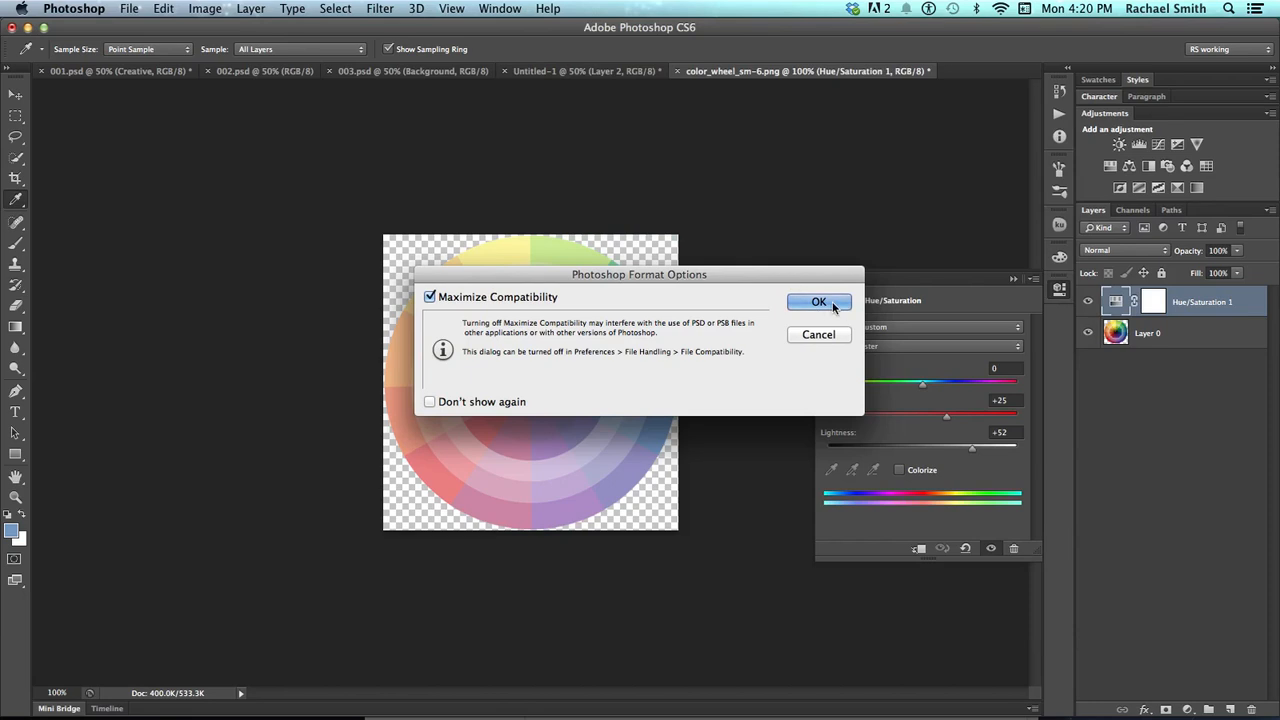
{"action": "left_click_drag", "start_coordinate": [781, 284], "coordinate": [682, 314]}
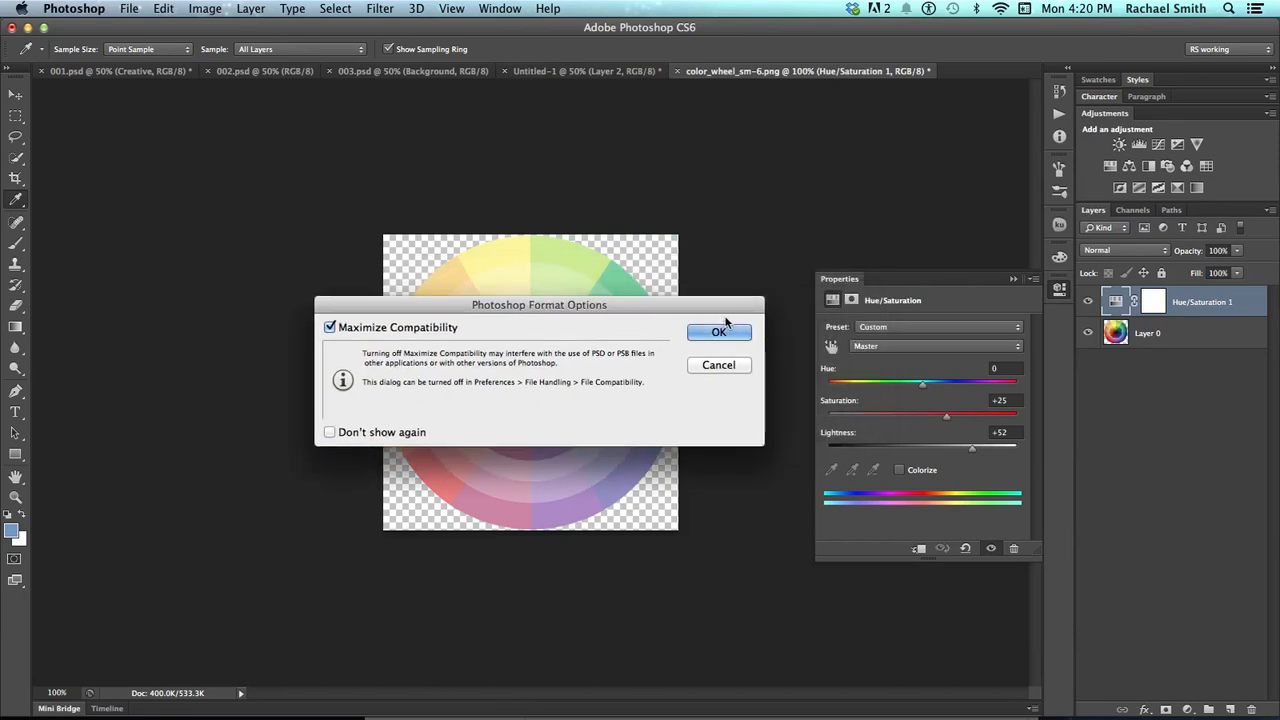
{"action": "left_click_drag", "start_coordinate": [722, 303], "coordinate": [718, 312]}
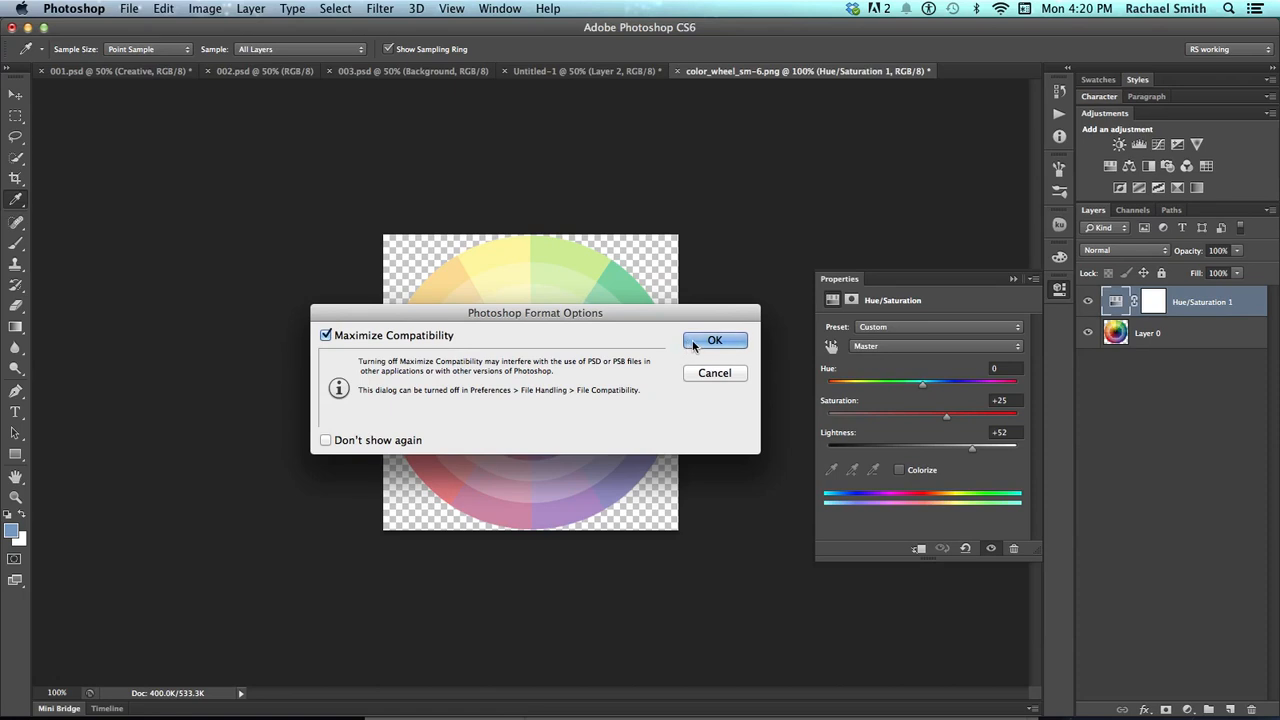
{"action": "left_click", "coordinate": [698, 341]}
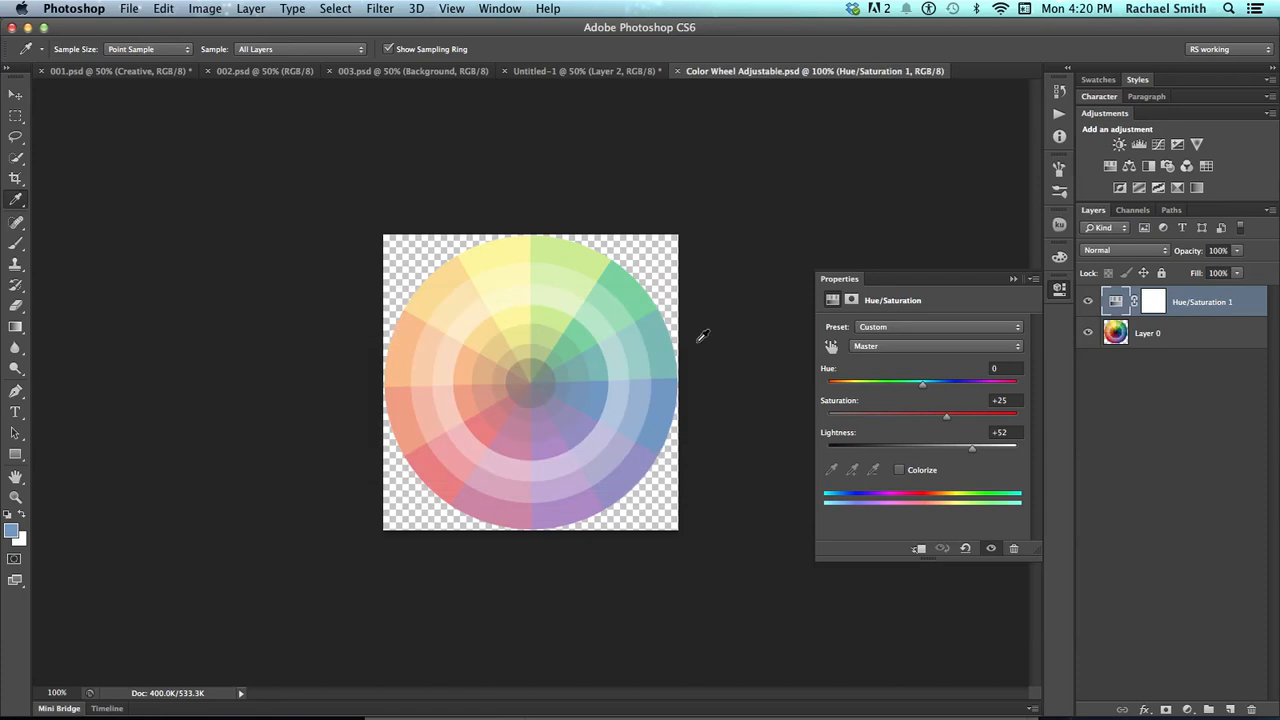